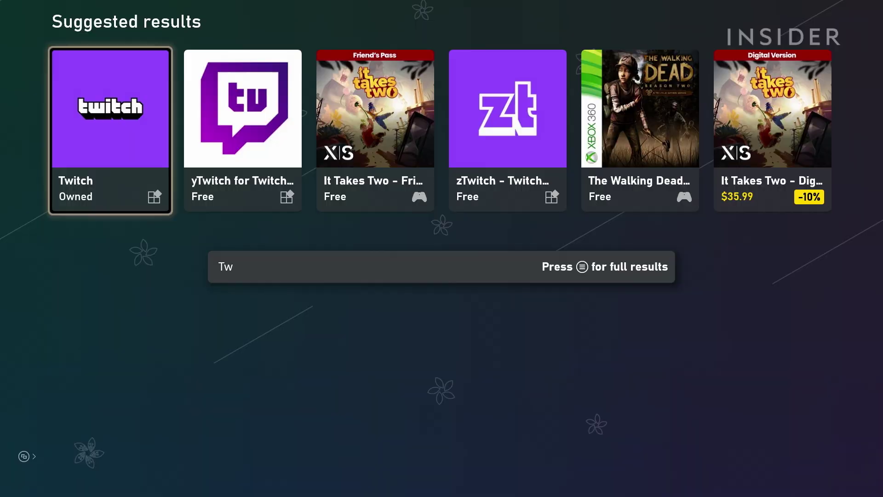
# - Launch the owned Twitch app from its Store page
pyautogui.press('Return')
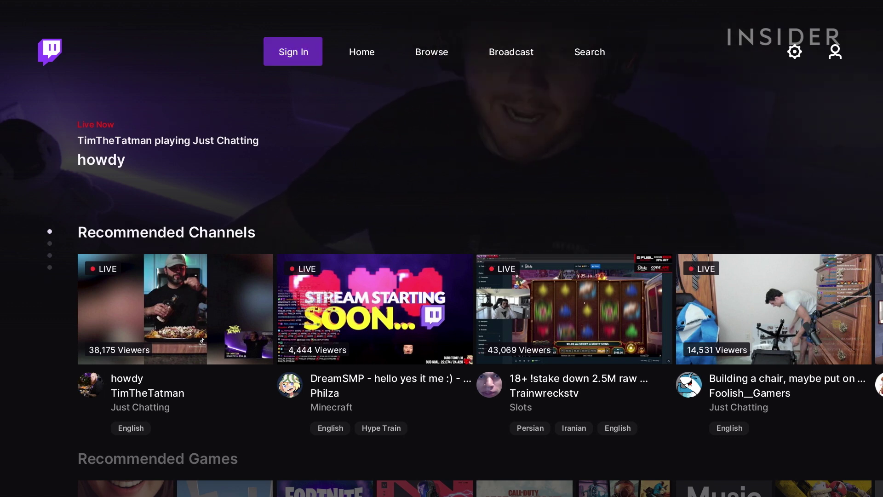
# - Start the Twitch sign-in with an activation code
pyautogui.press('Return')
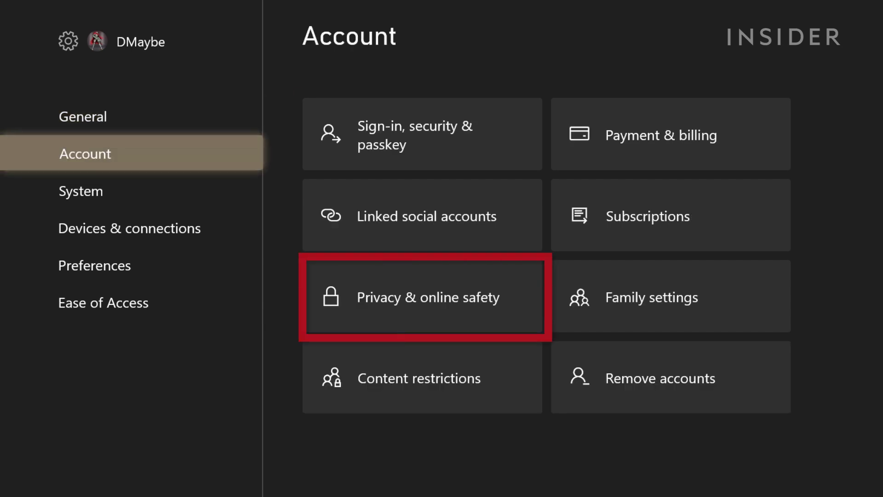
# - Enter the Privacy & online safety page from Account settings
pyautogui.press('Right')
pyautogui.press('Down')
pyautogui.press('Down')
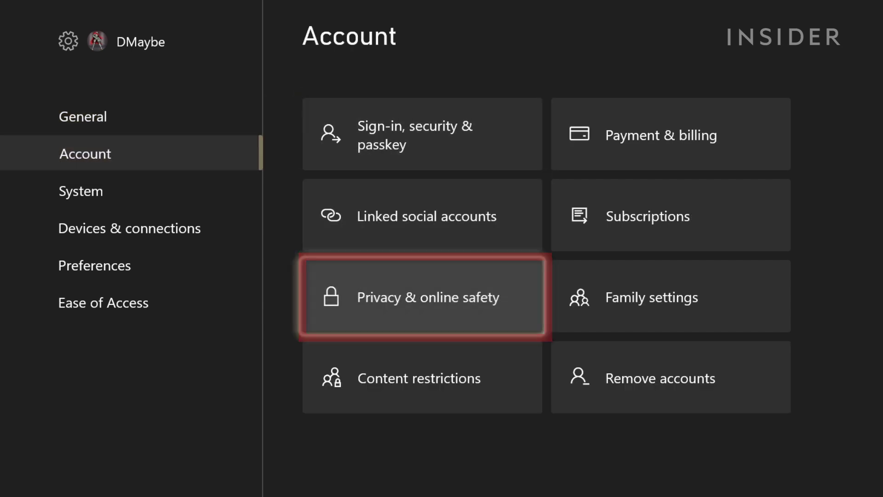
pyautogui.press('Return')
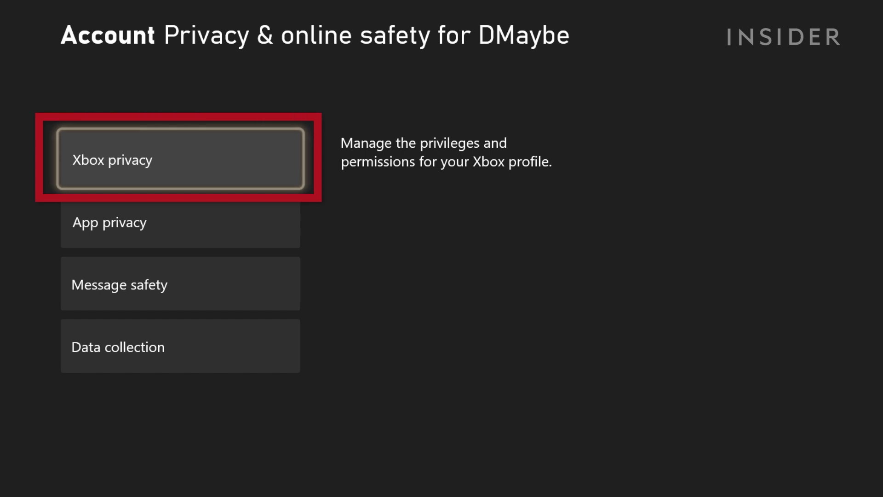
# - Set 'Others can see if you're online' to Everybody under Online status & history
pyautogui.press('Return')
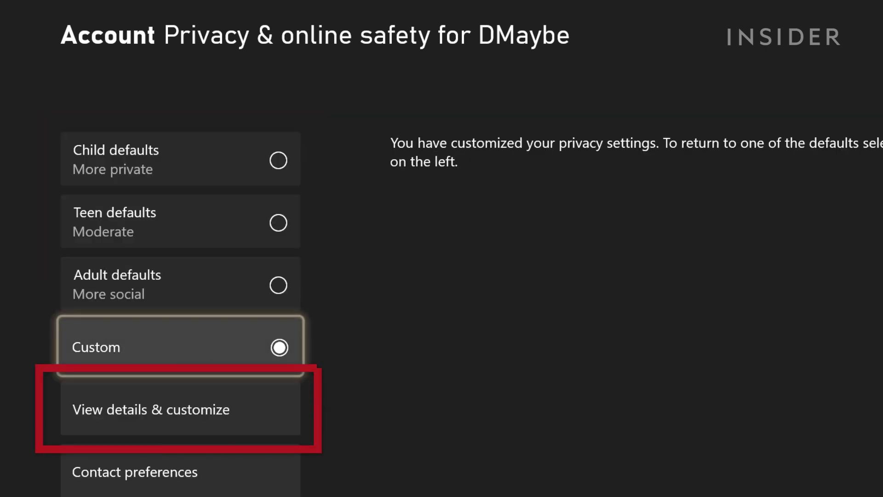
pyautogui.press('Down')
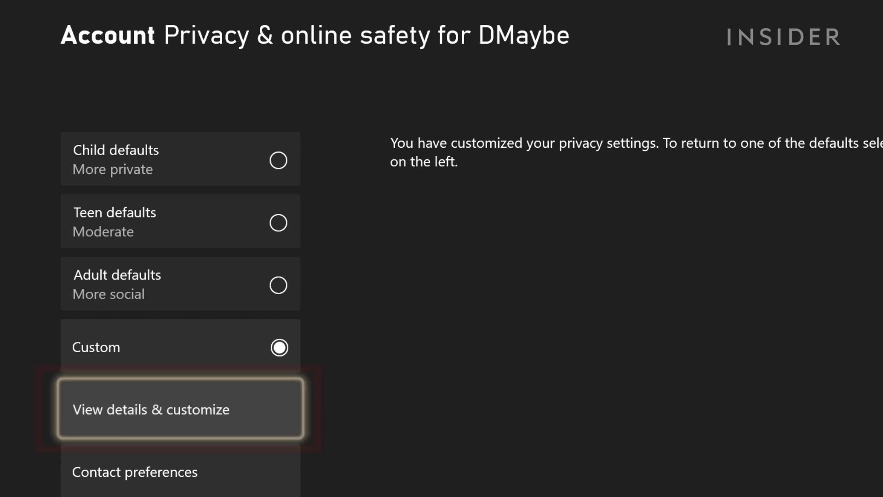
pyautogui.press('Return')
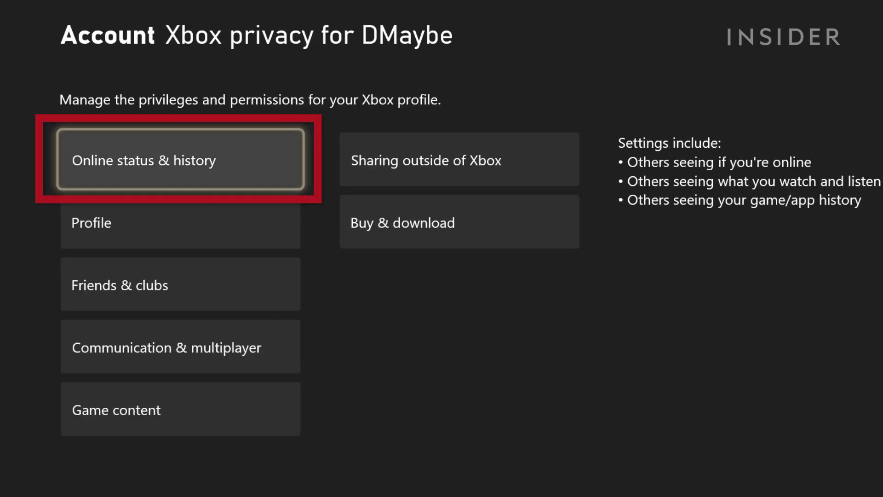
pyautogui.press('Return')
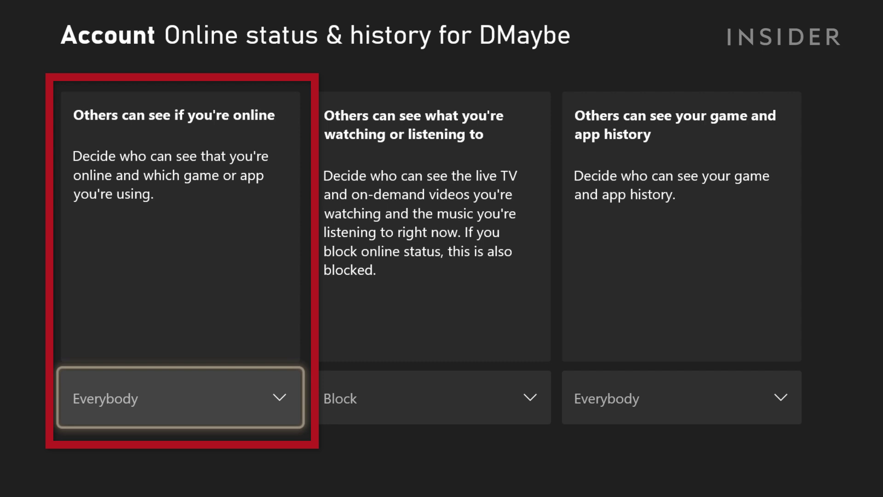
pyautogui.press('Return')
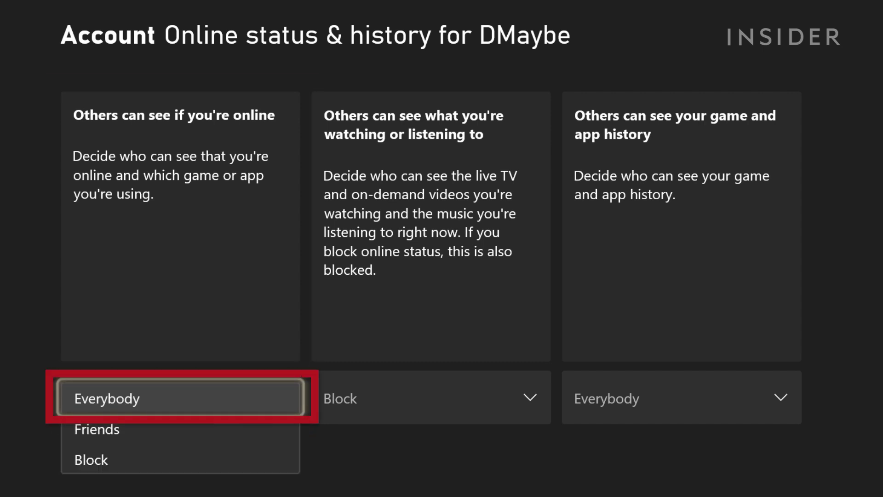
pyautogui.press('Return')
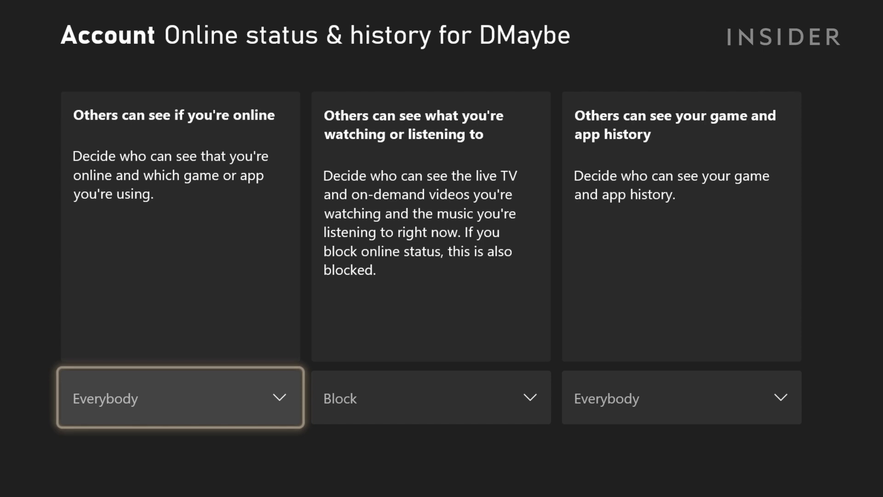
pyautogui.press('Escape')
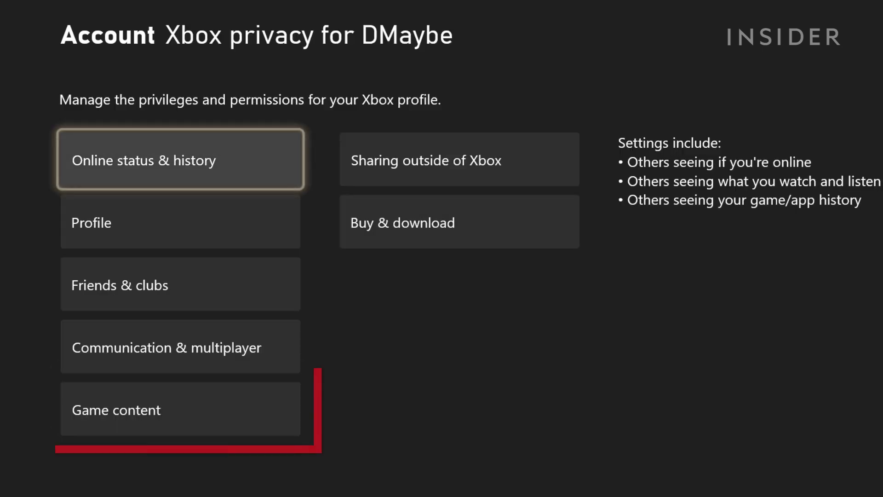
# - In Game content, keep Broadcast gameplay at Allow and camera content sharing at Allow
pyautogui.press('Down')
pyautogui.press('Down')
pyautogui.press('Down')
pyautogui.press('Down')
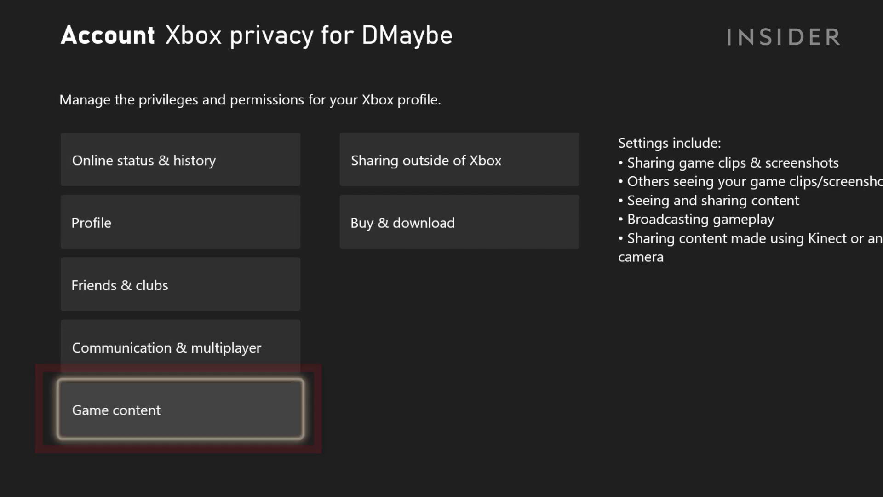
pyautogui.press('Return')
pyautogui.press('Right')
pyautogui.press('Right')
pyautogui.press('Right')
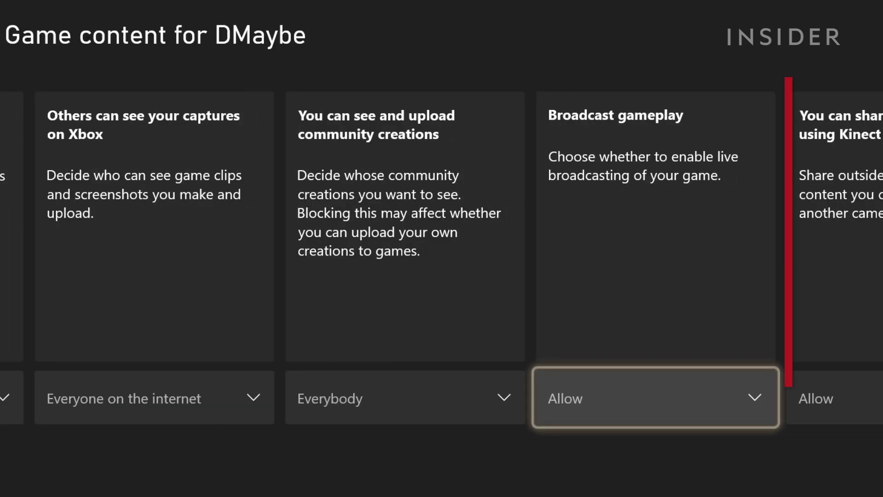
pyautogui.press('Return')
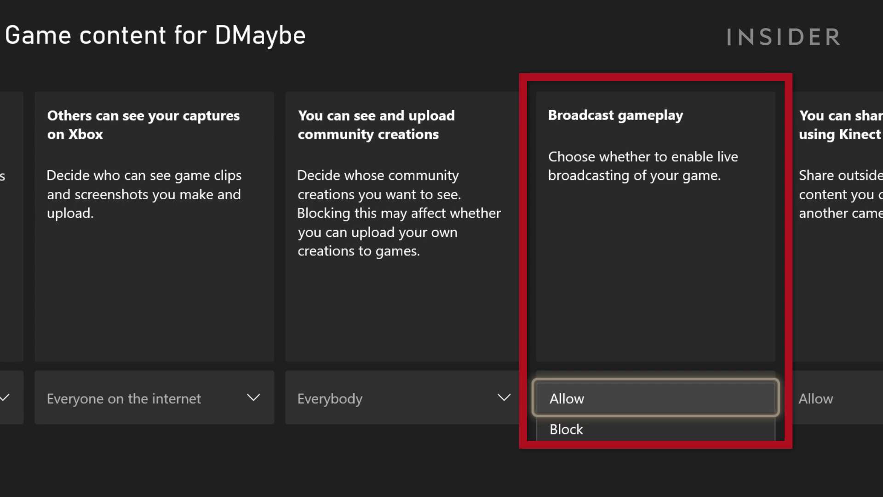
pyautogui.press('Return')
pyautogui.press('Right')
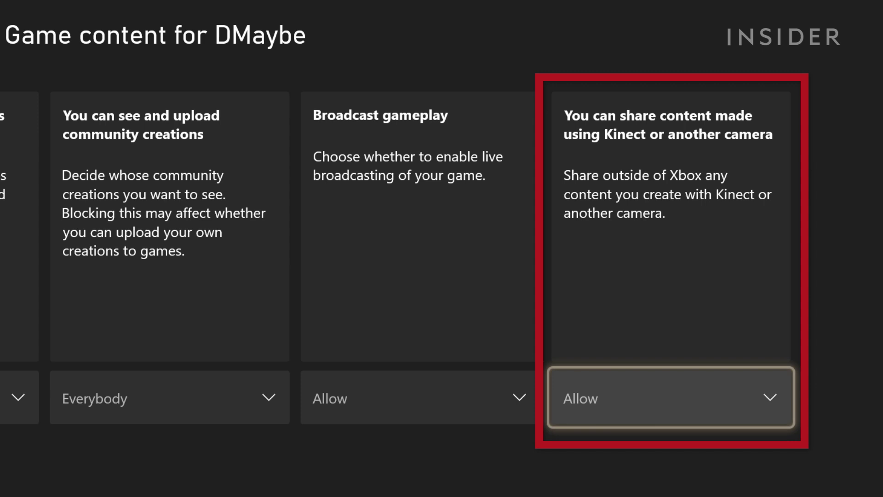
pyautogui.press('Return')
pyautogui.press('Return')
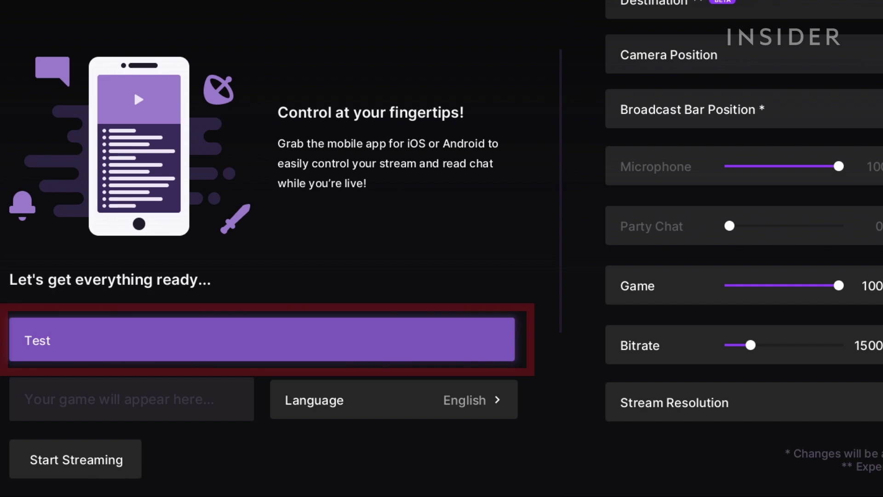
# - Go live with the stream titled 'Test' at 720p, 1500 bitrate, camera bottom-left
pyautogui.press('Return')
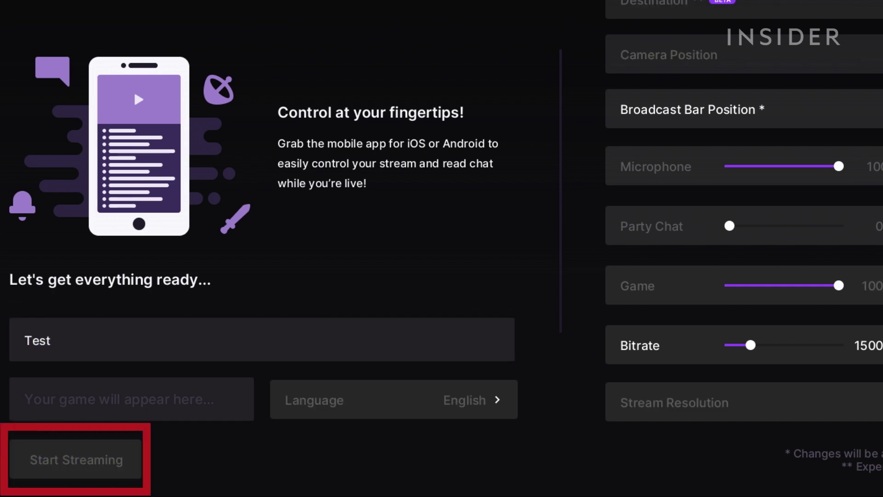